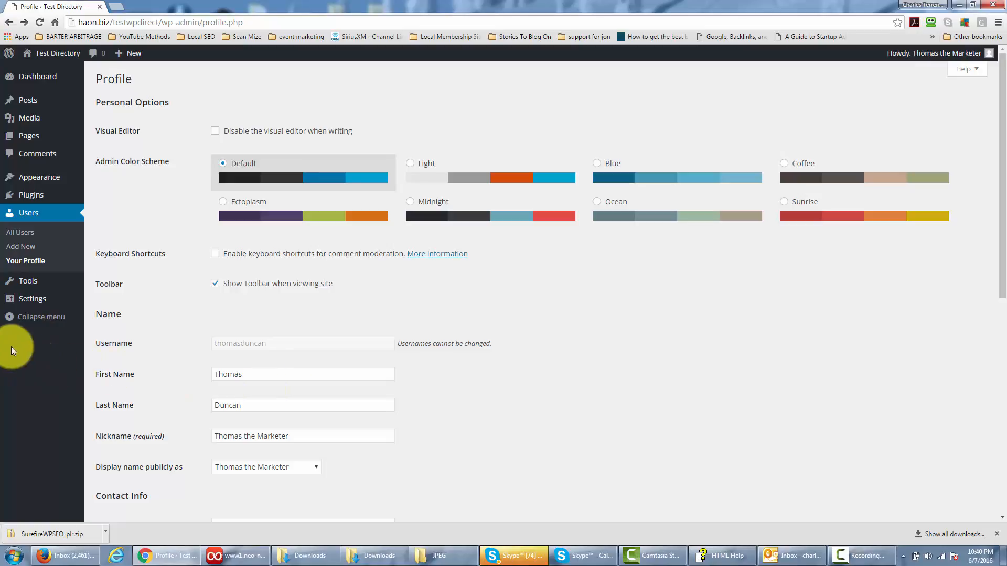
- In the General settings, set the site title to "Testing for Wordpress Installation" and start the tagline with "This Site is set up temporarily for a Wordpress"
left_click(34, 301)
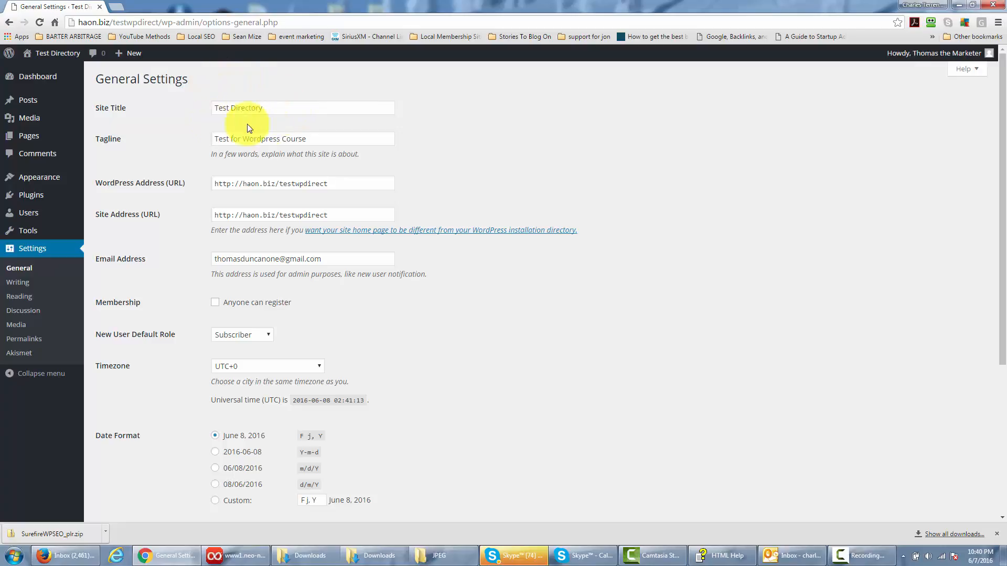
left_click(285, 105)
key("ctrl+a")
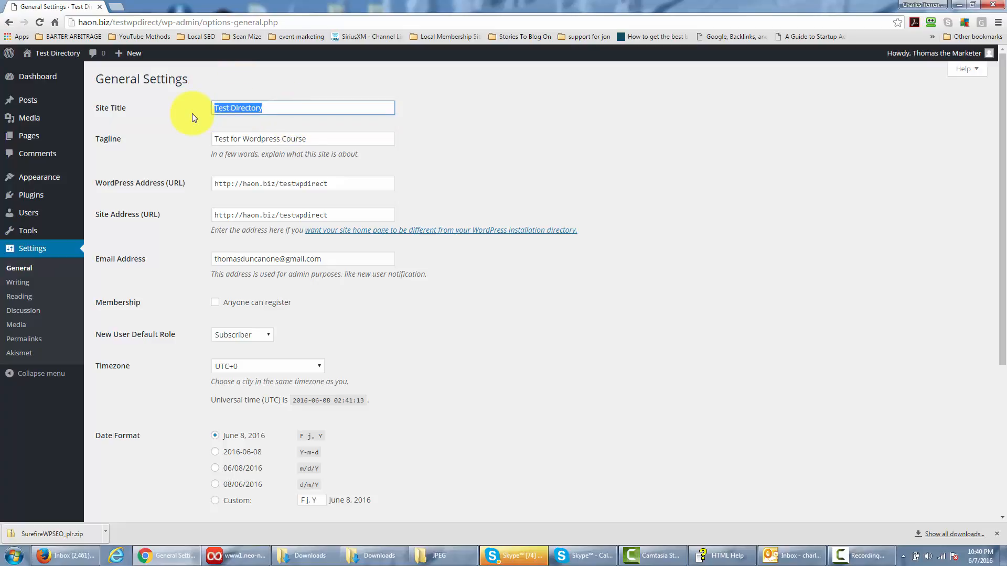
type("Testing for Wordpress Installation")
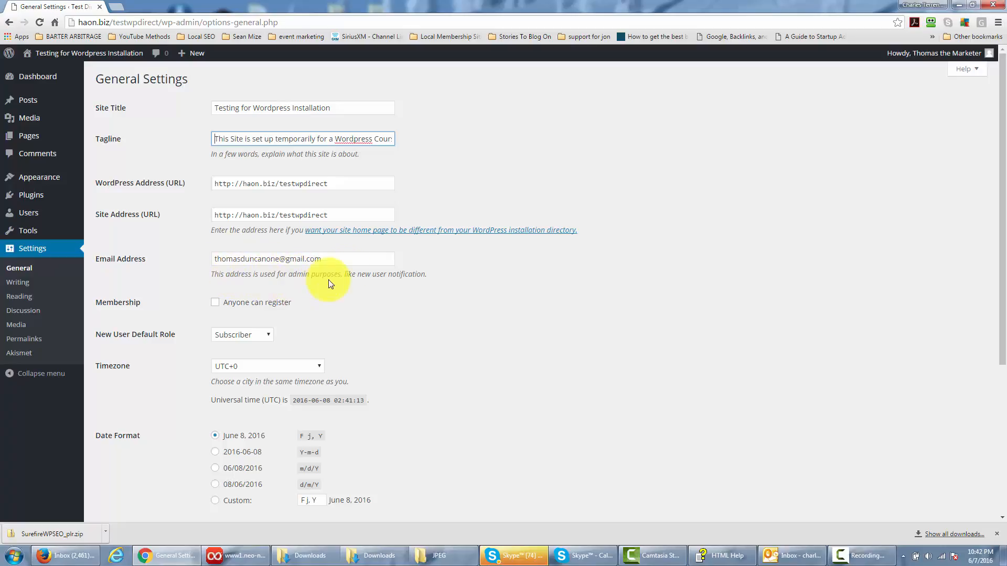
left_click(346, 284)
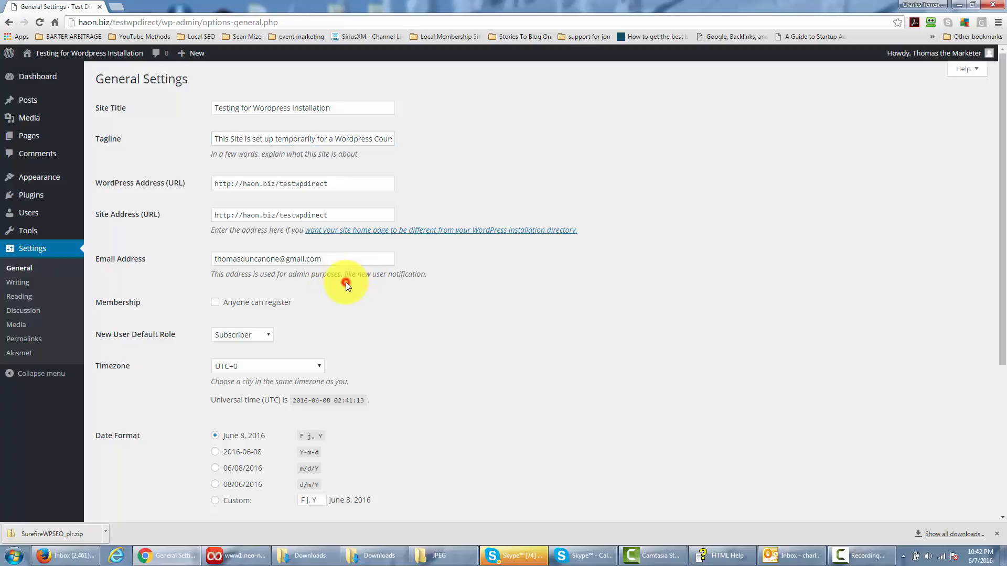
- Examine the open registration option under Membership and the roles available as the new user default
scroll(345, 285, "down", 1)
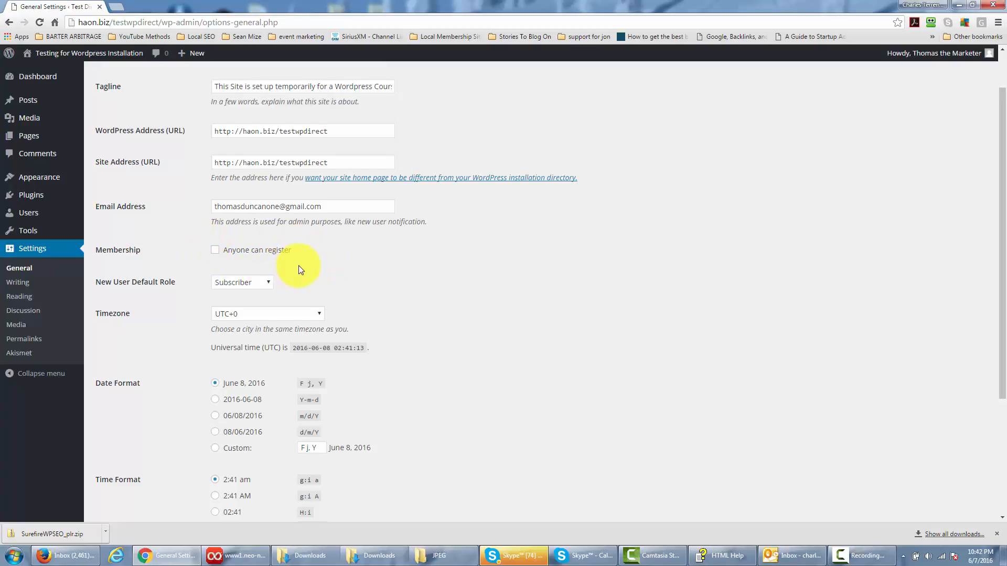
scroll(298, 265, "up", 1)
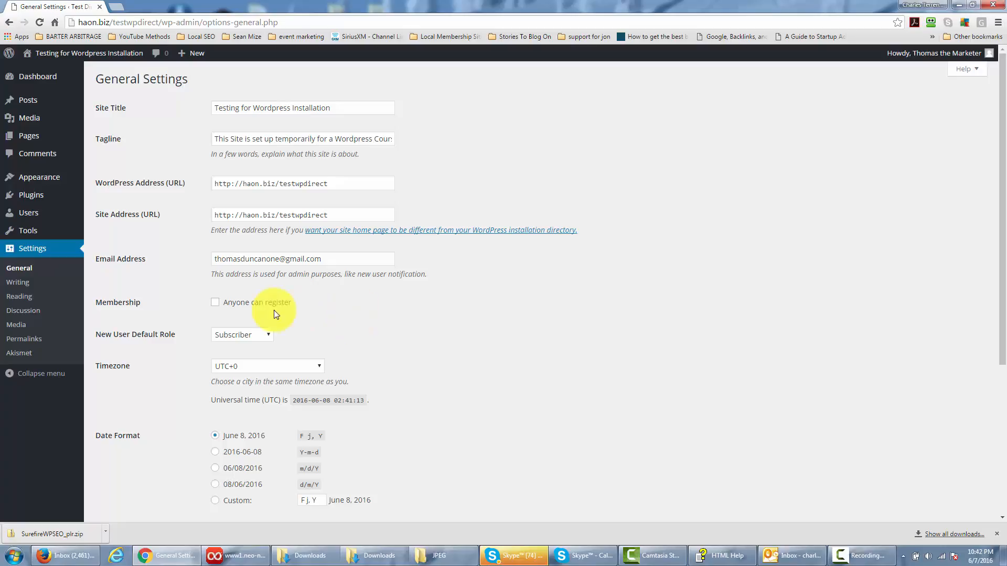
left_click(214, 303)
left_click(215, 303)
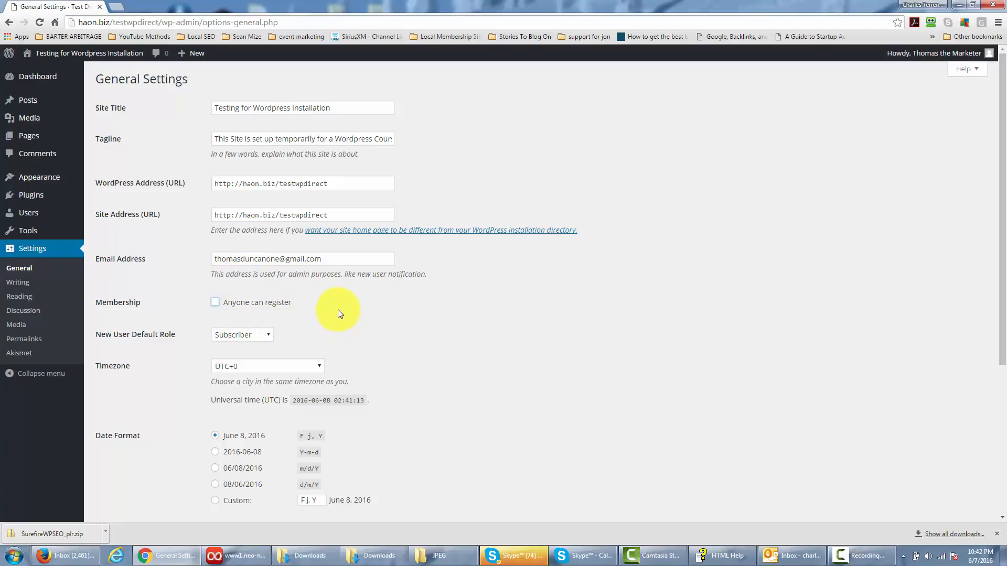
scroll(338, 314, "down", 1)
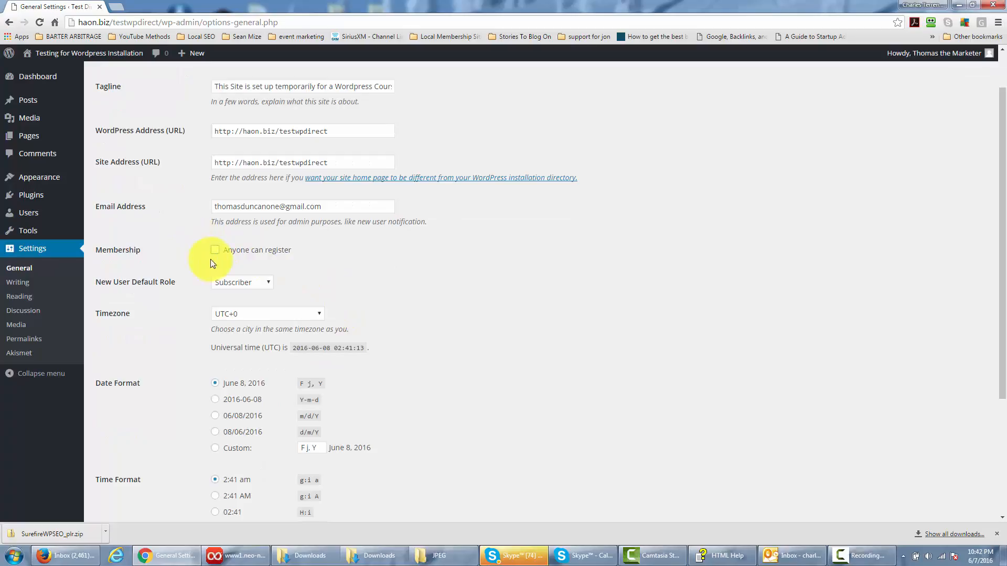
scroll(336, 274, "up", 1)
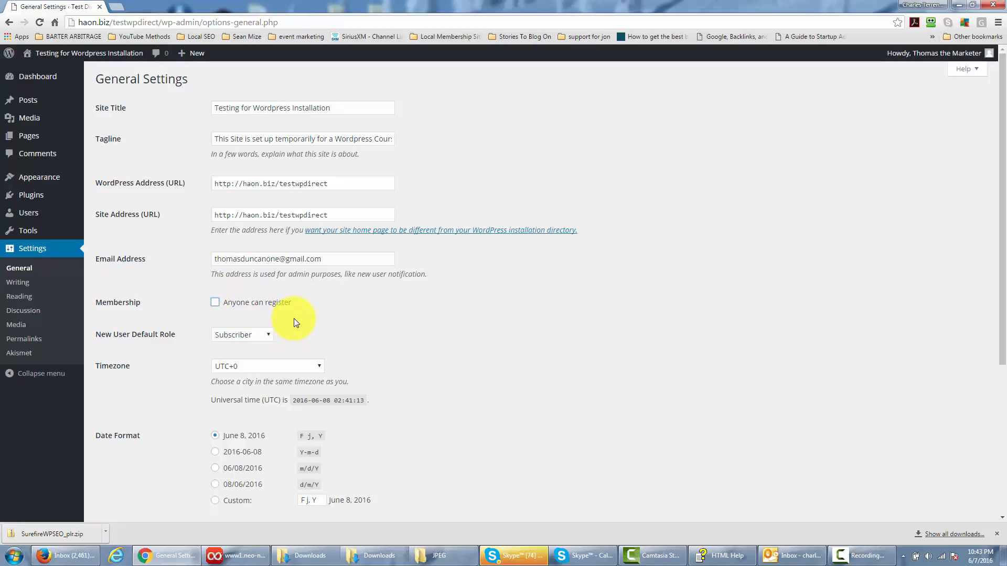
scroll(293, 320, "down", 1)
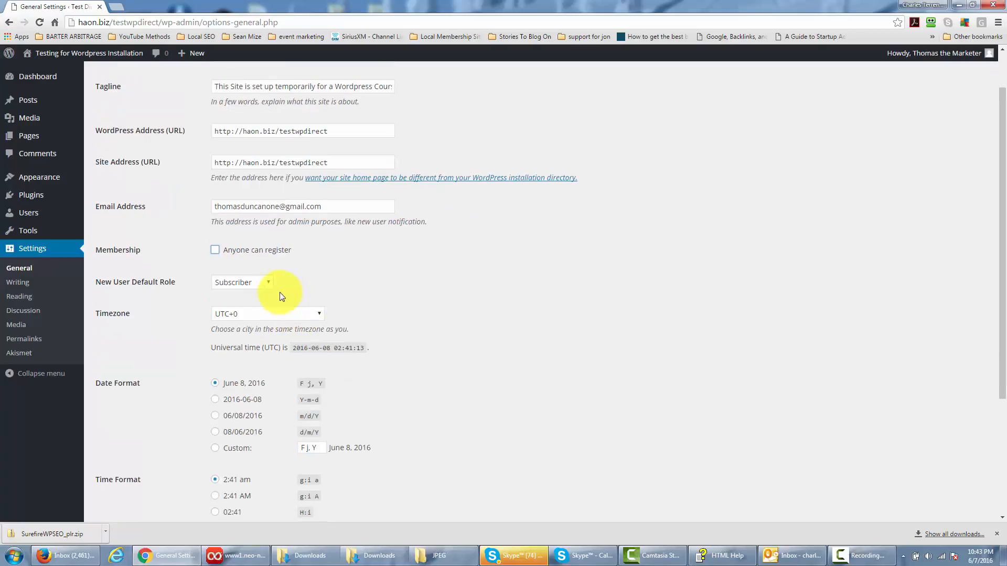
left_click(269, 284)
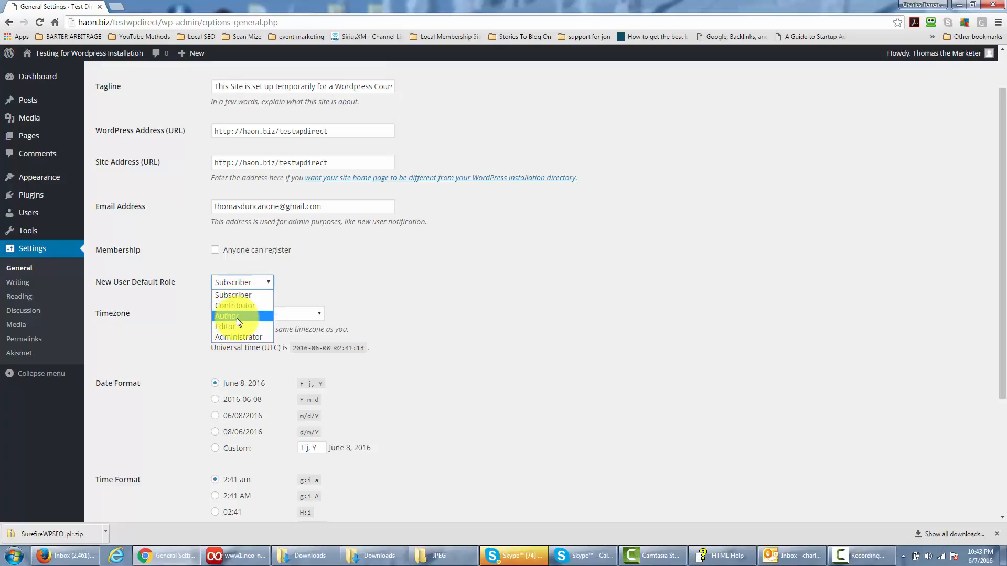
left_click(343, 279)
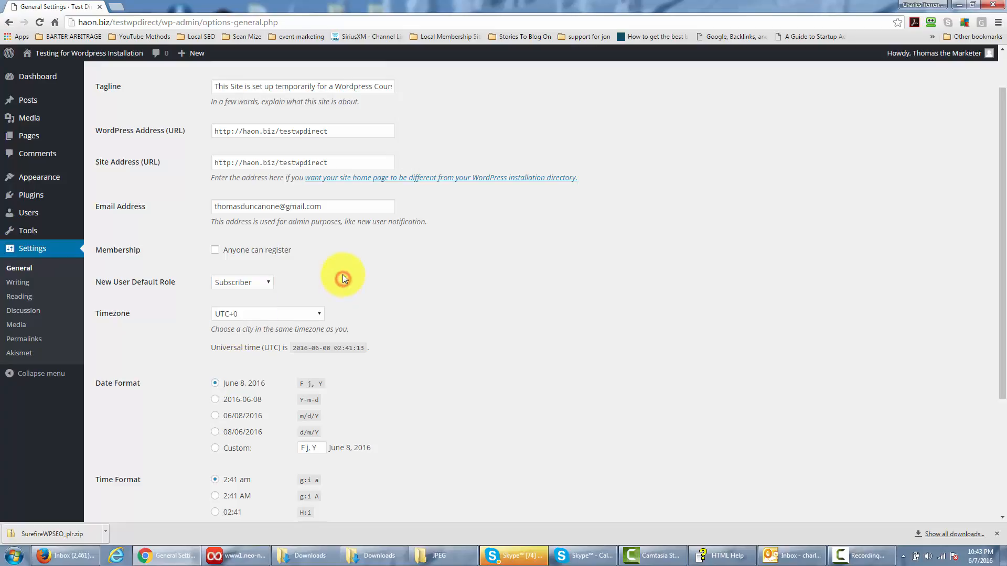
- Look up the UTC code for New York City on the web and set the site's timezone to UTC-4
scroll(343, 273, "down", 2)
scroll(388, 285, "up", 1)
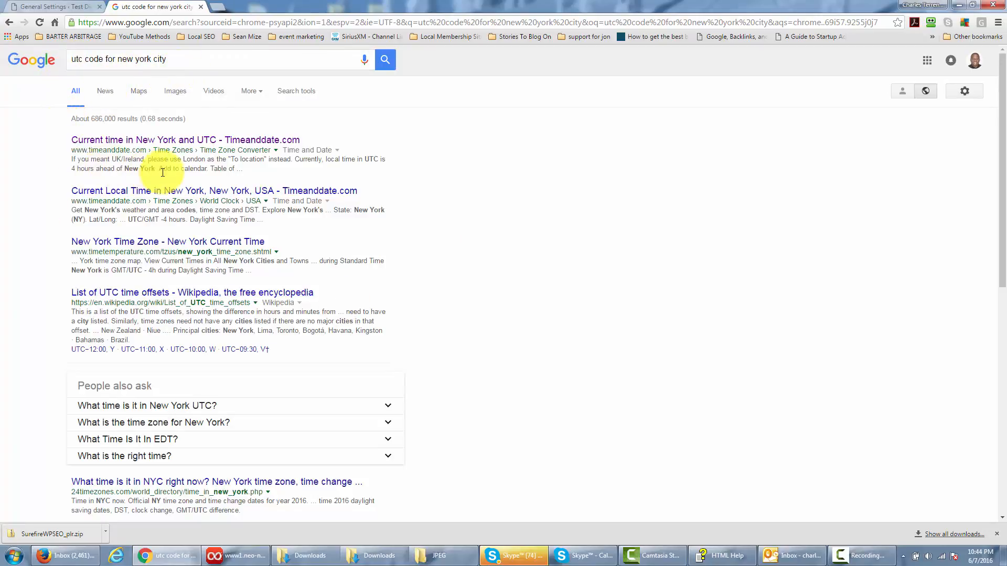
left_click(185, 140)
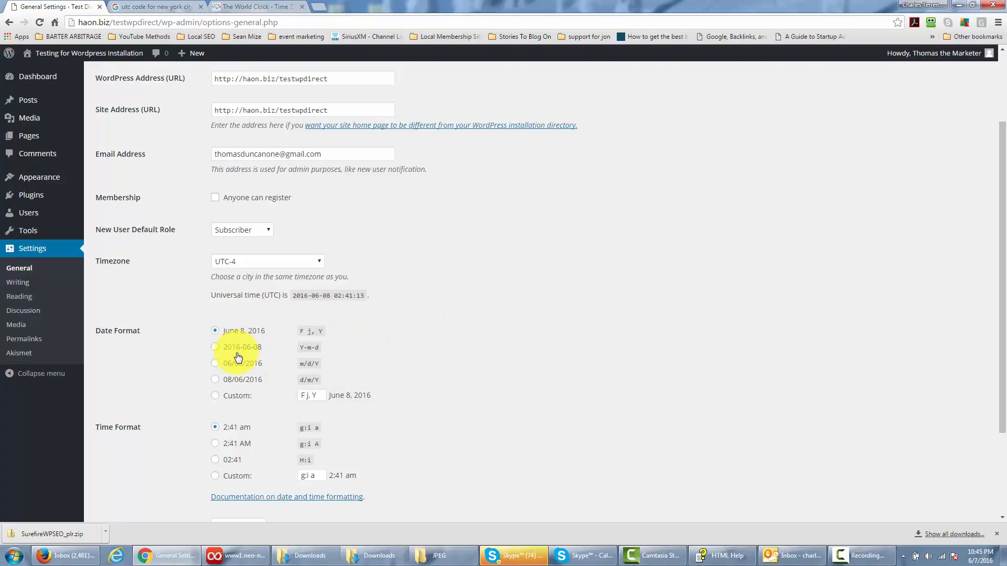
- Set the week to start on Sunday and save the General settings
scroll(397, 330, "down", 2)
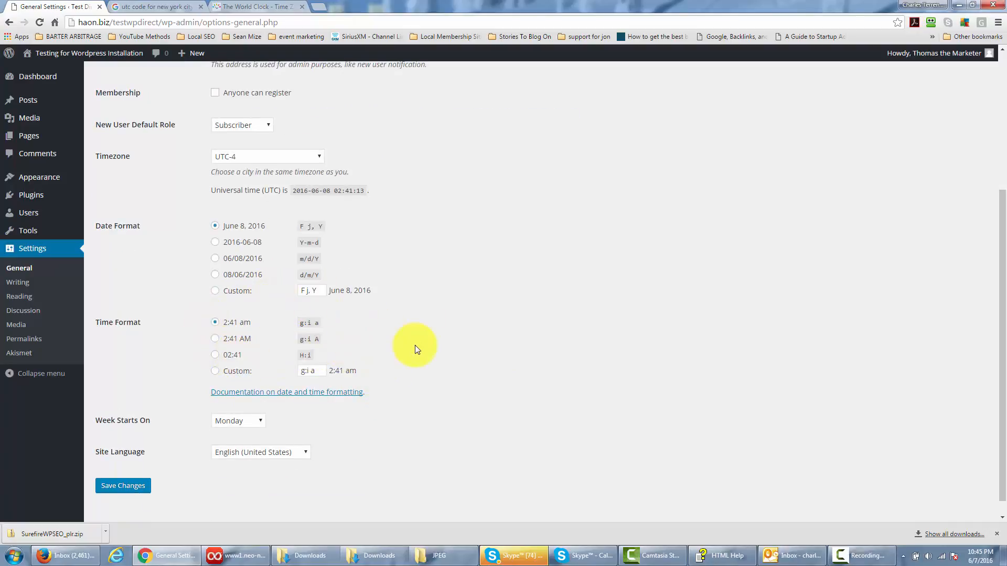
scroll(415, 347, "down", 1)
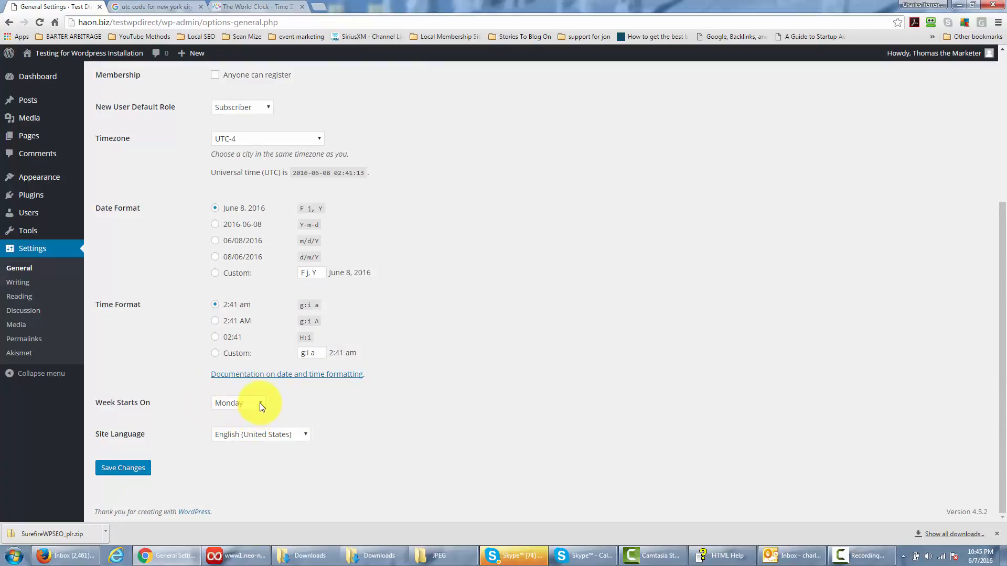
left_click(261, 403)
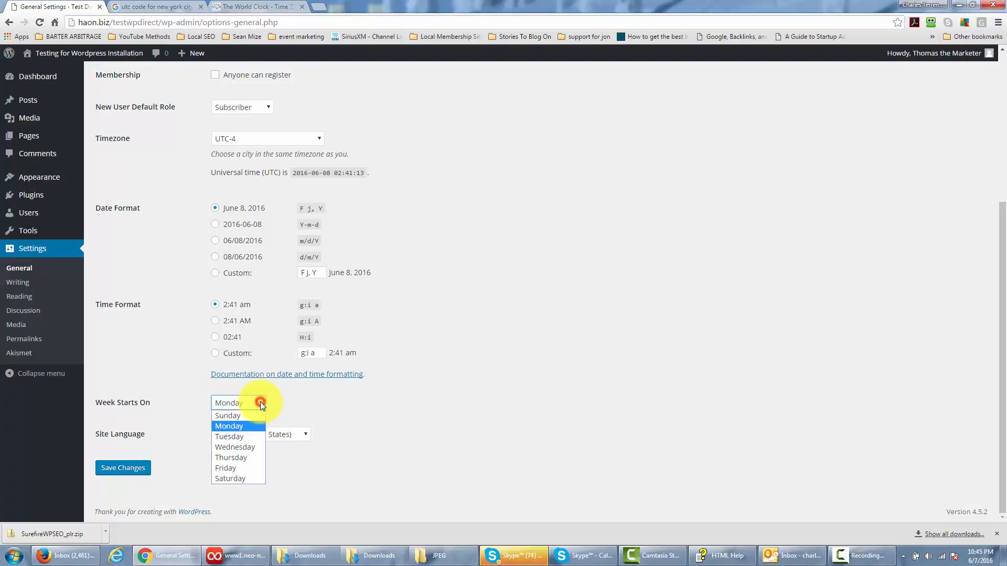
left_click(234, 415)
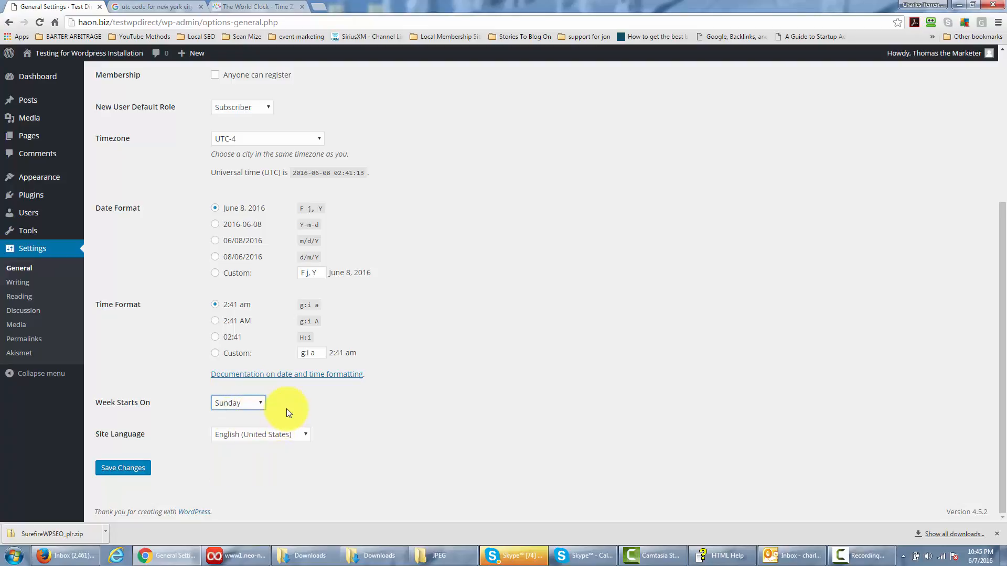
scroll(402, 415, "up", 2)
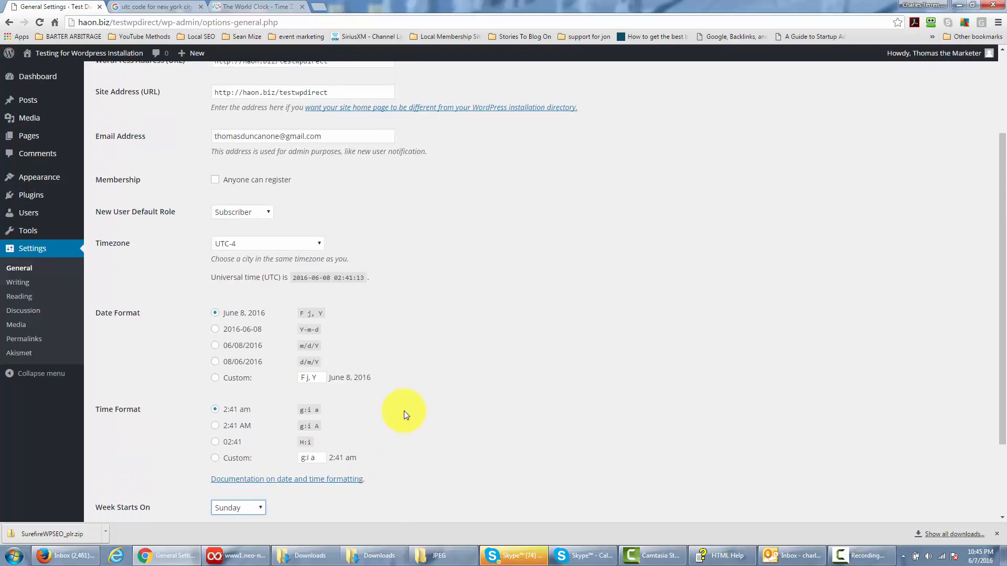
scroll(403, 411, "down", 2)
left_click(133, 469)
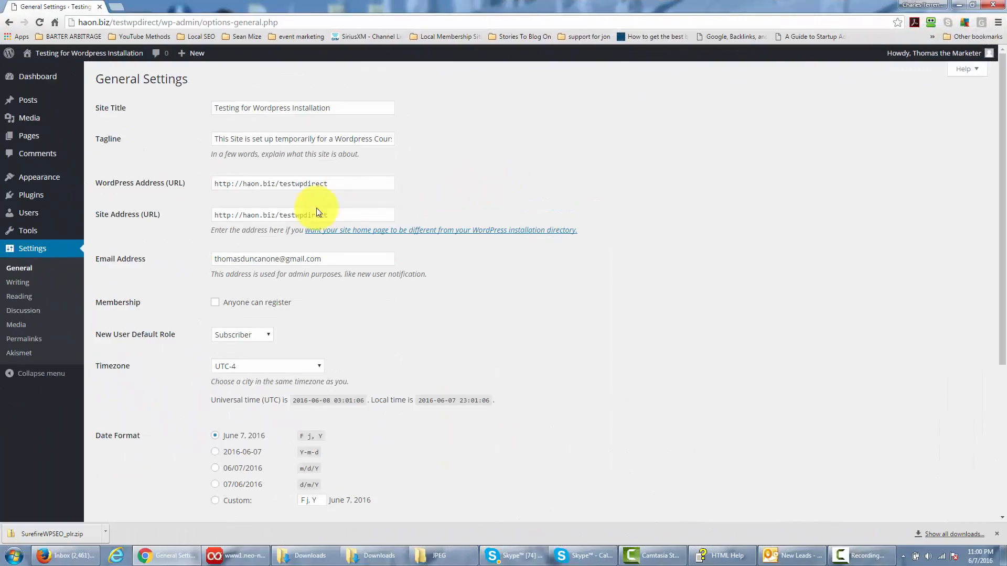
- Review the default post category and post format choices in the Writing settings and save that page
left_click(19, 282)
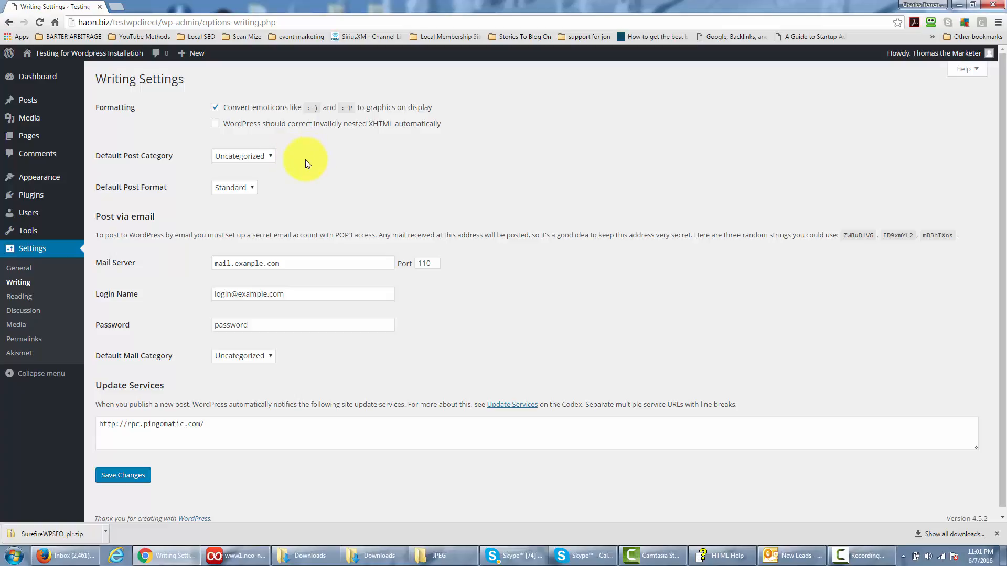
left_click(269, 153)
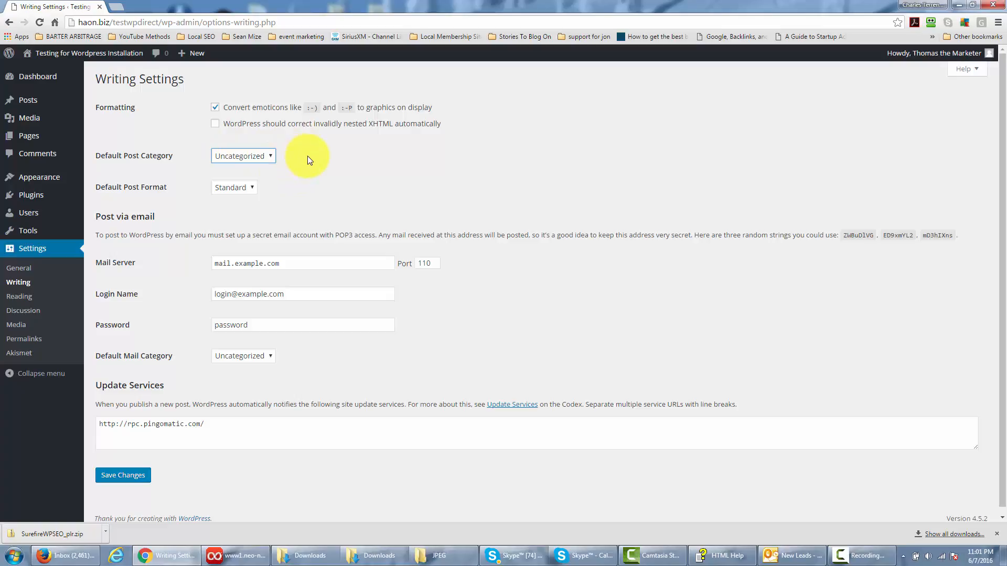
scroll(307, 157, "down", 1)
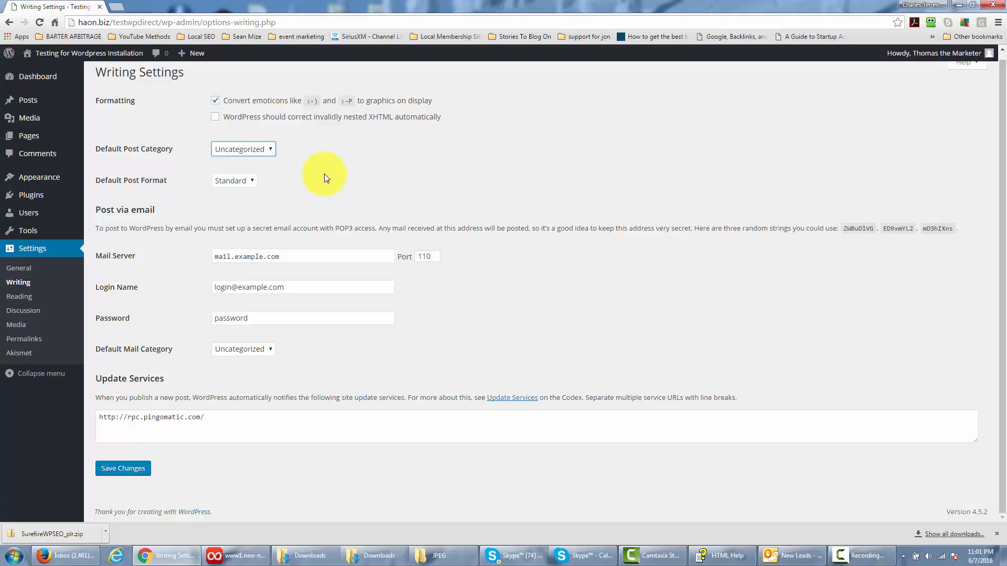
left_click(253, 182)
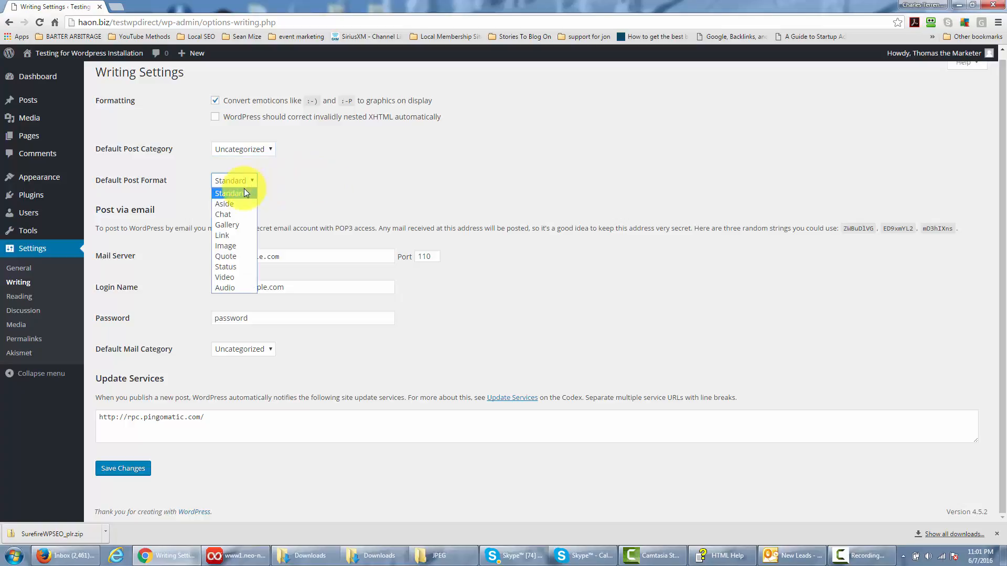
left_click(294, 186)
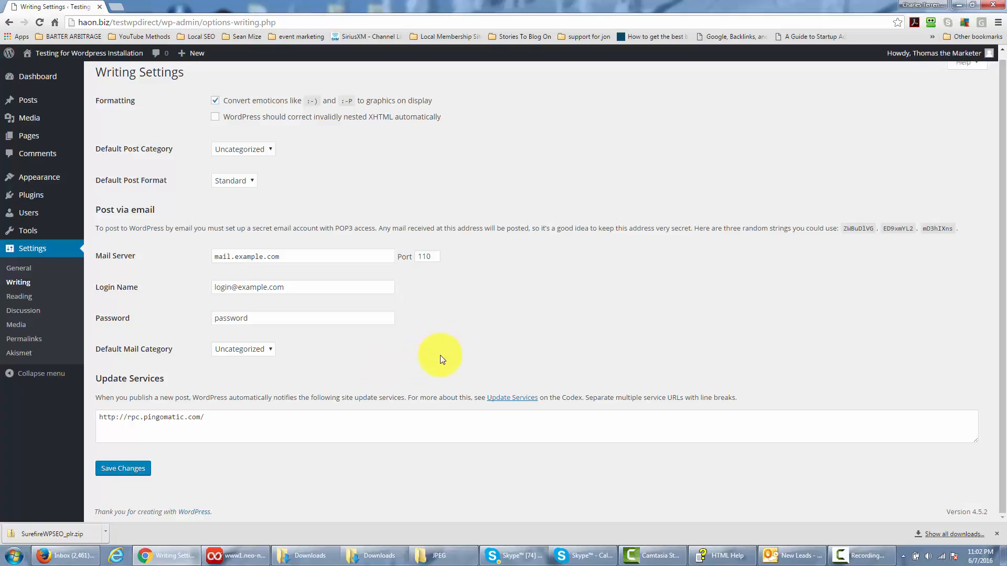
left_click(132, 466)
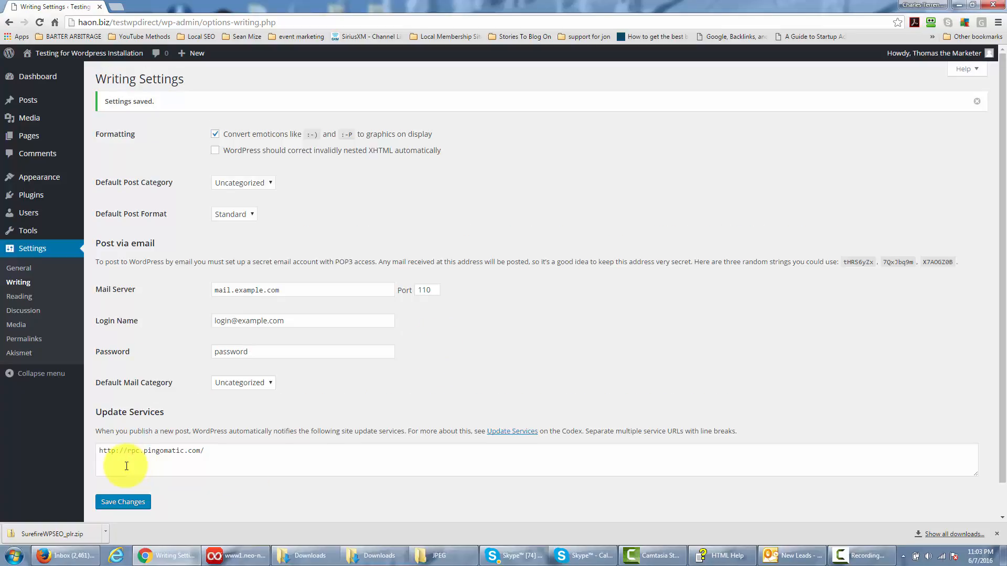